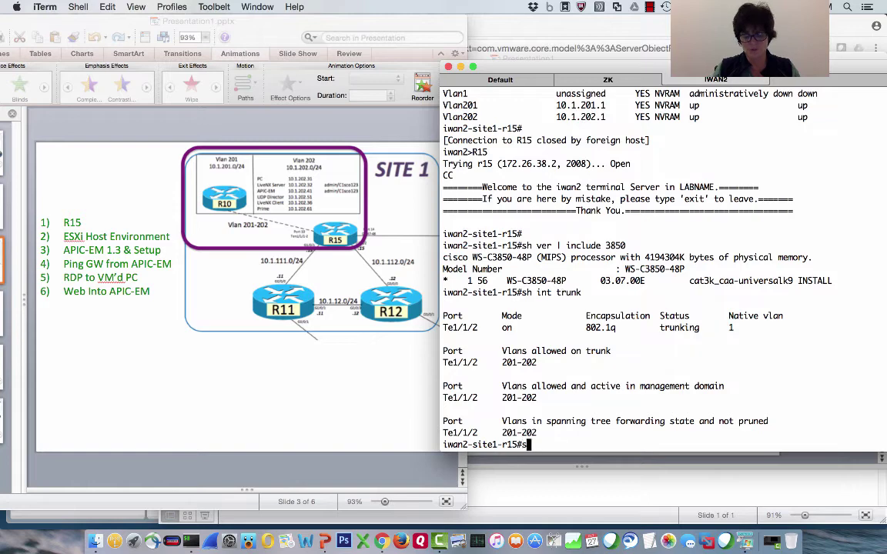
Step: Show CDP neighbors on Ten1/1/2 and highlight the UCS-FI-62 platform in the output
text(neigh)
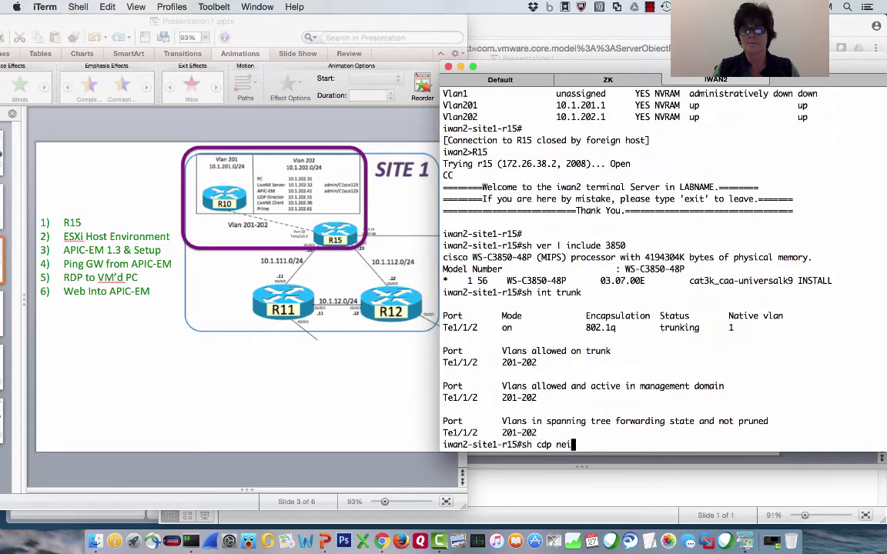
key(BackSpace)
key(BackSpace)
key(BackSpace)
text(igh)
key(Tab)
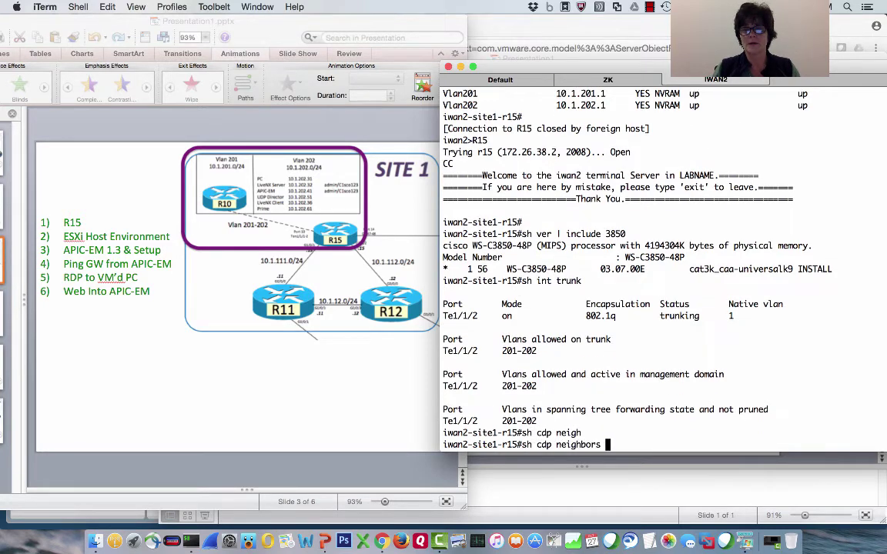
text(ten1/1/)
text(2)
key(Return)
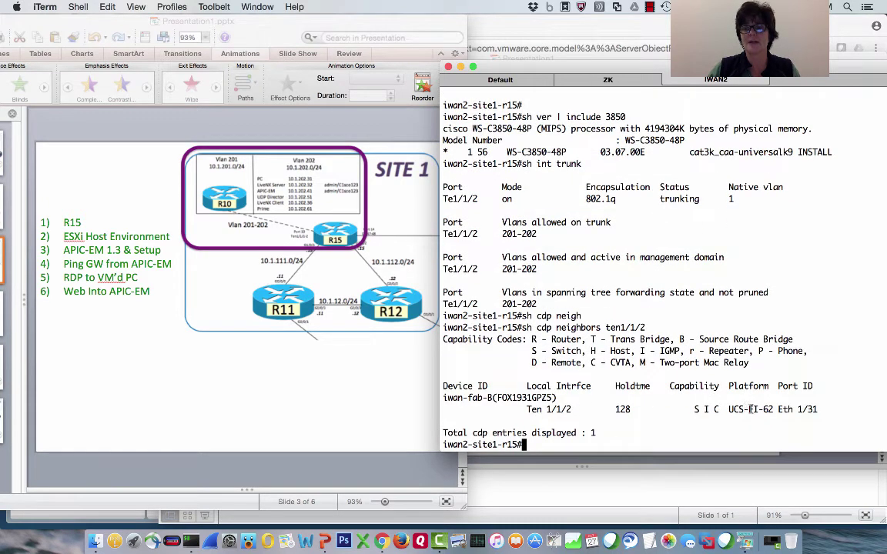
drag(745, 409, 772, 408)
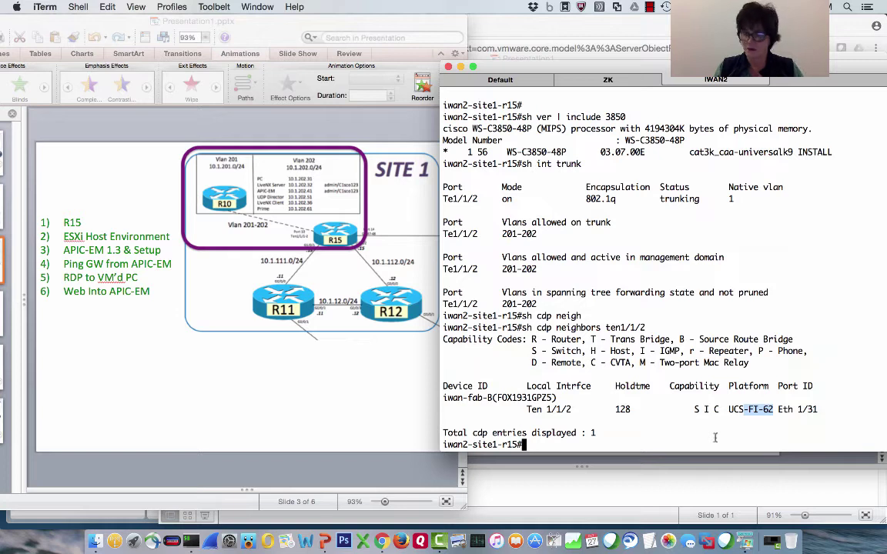
Step: List Vlan interfaces, note Vlan202's address 10.1.202.1, then switch to the vSphere Web Client in Chrome
text(sh ip in)
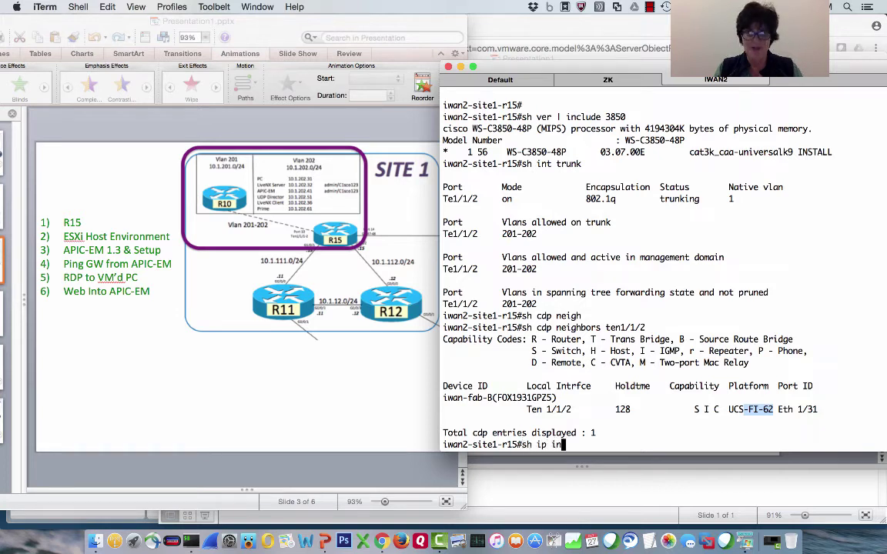
text(t brief | inc)
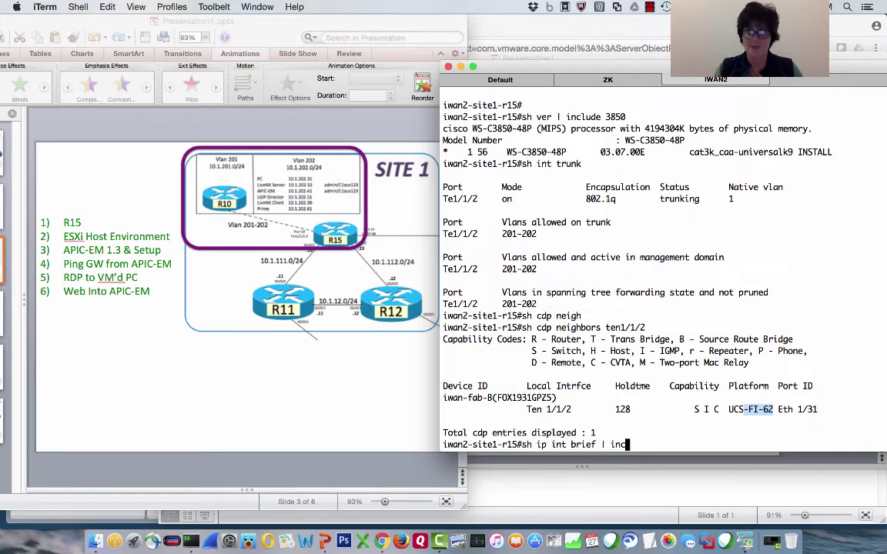
text(lude Vlan)
key(Return)
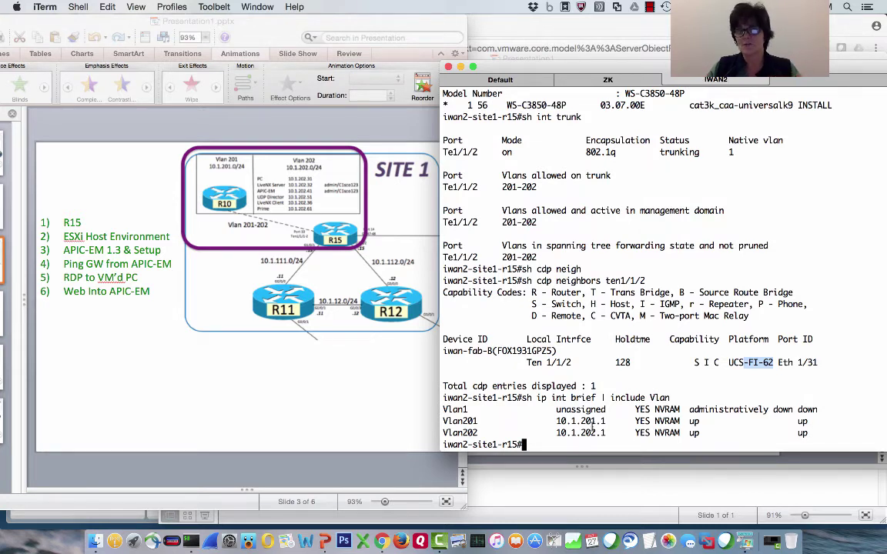
drag(555, 432, 615, 433)
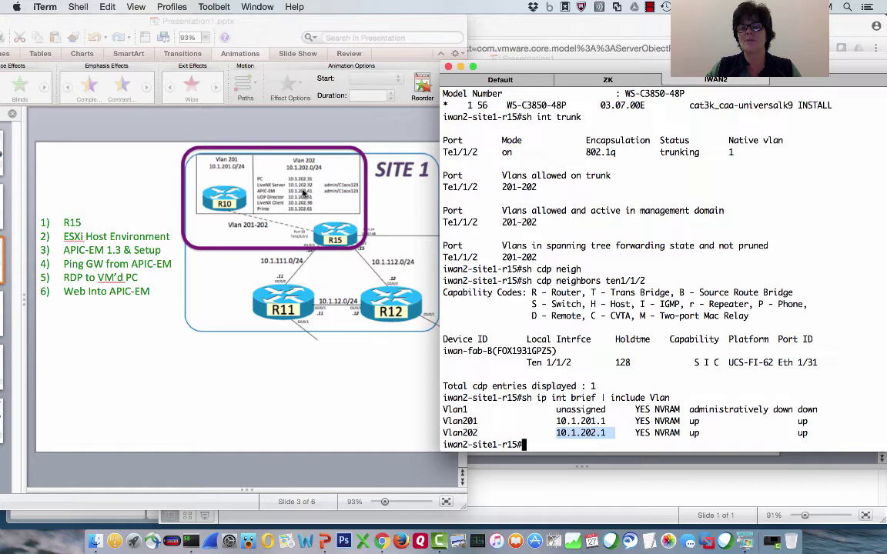
click(528, 223)
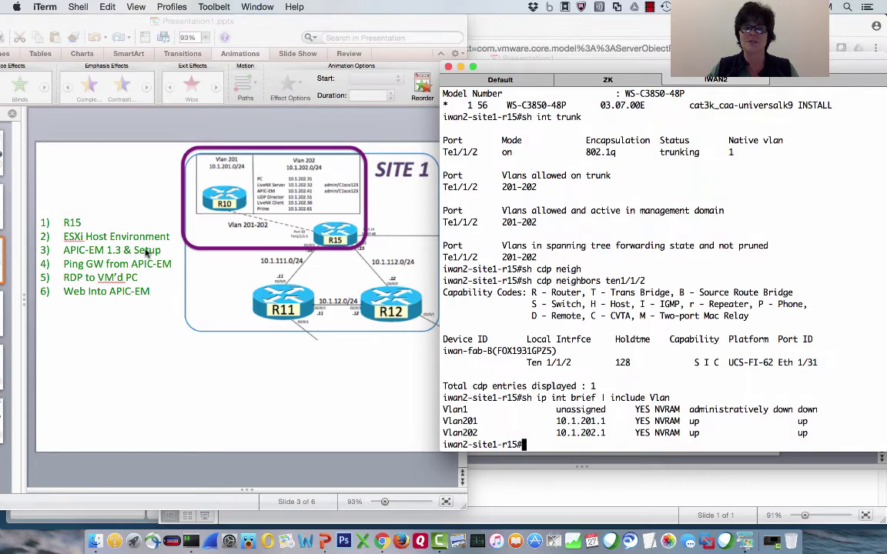
click(382, 541)
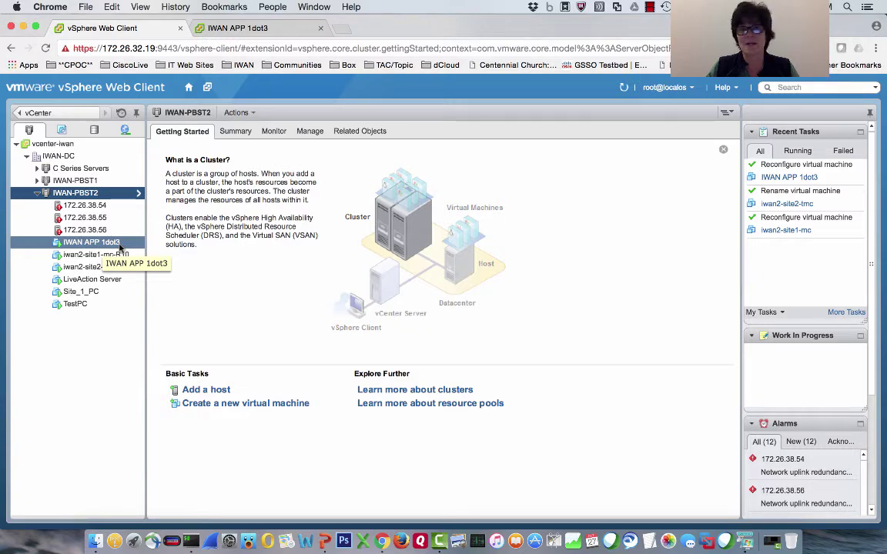
Step: Close the disconnected IWAN APP 1dot3 console and open a fresh console for that VM
click(245, 29)
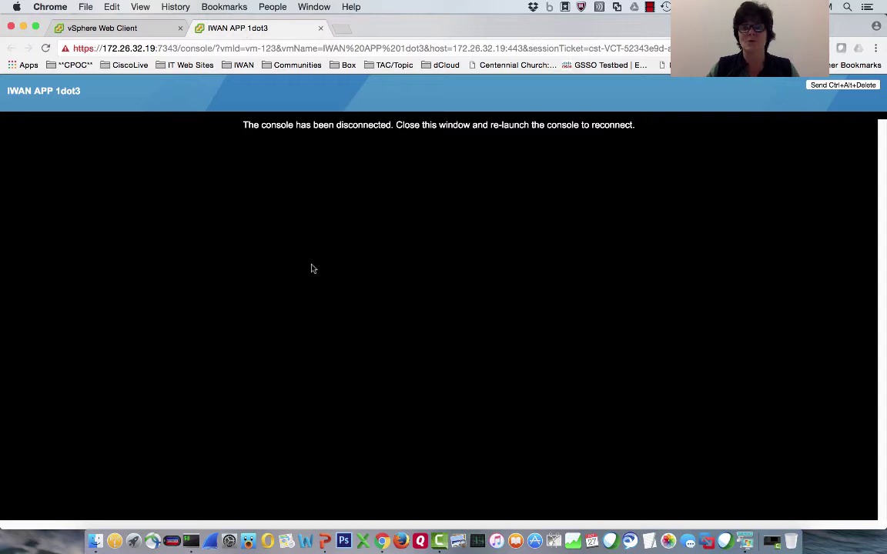
click(321, 29)
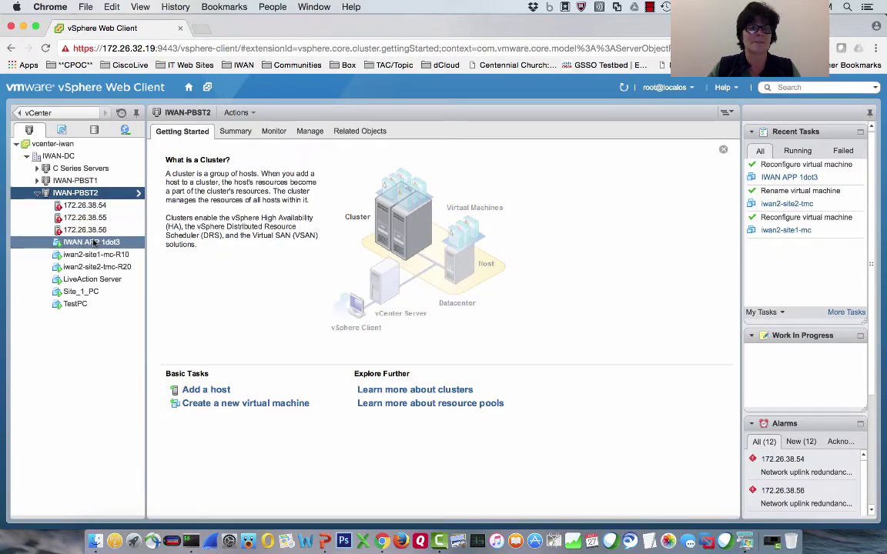
right_click(93, 243)
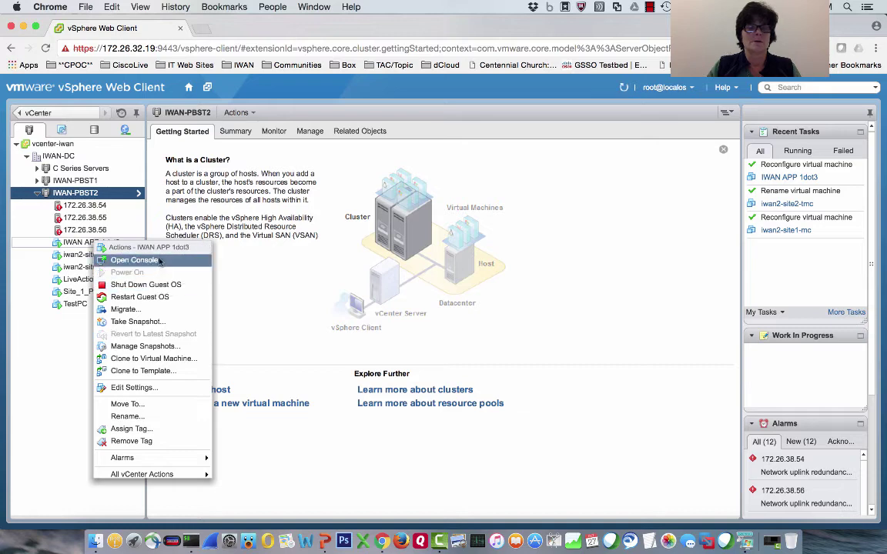
click(158, 261)
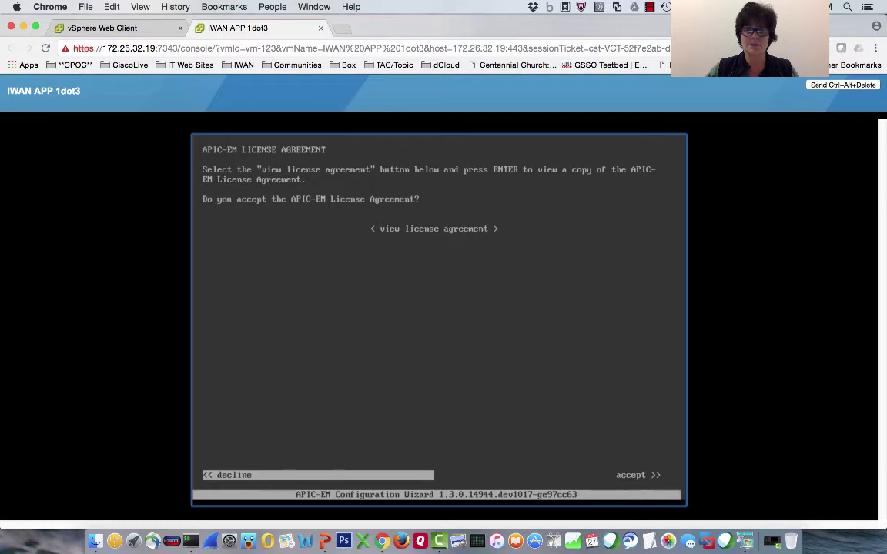
Step: Accept the APIC-EM license agreement and ignore the disk throughput warning
key(Tab)
key(Return)
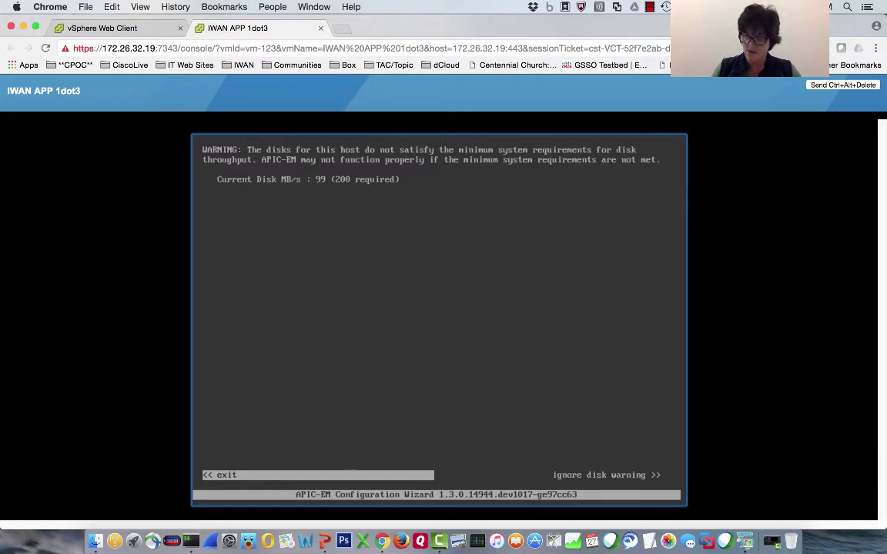
key(Right)
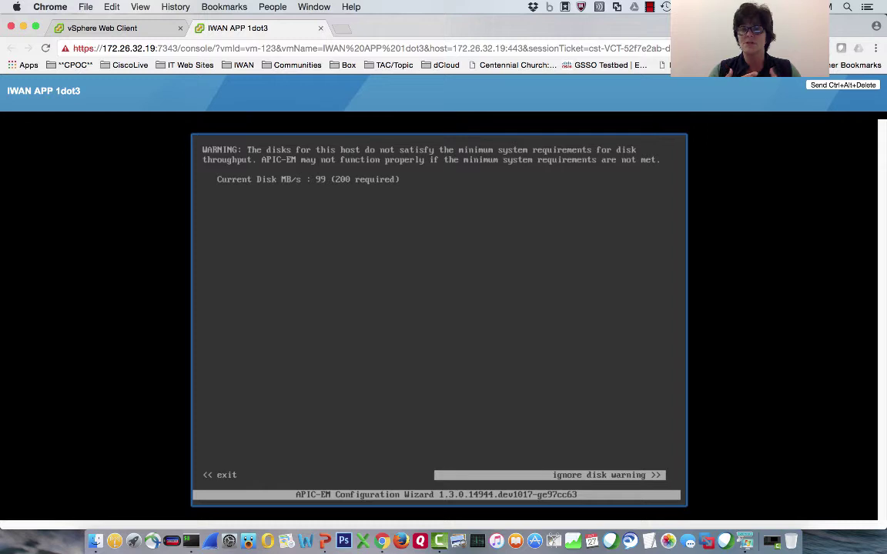
key(Return)
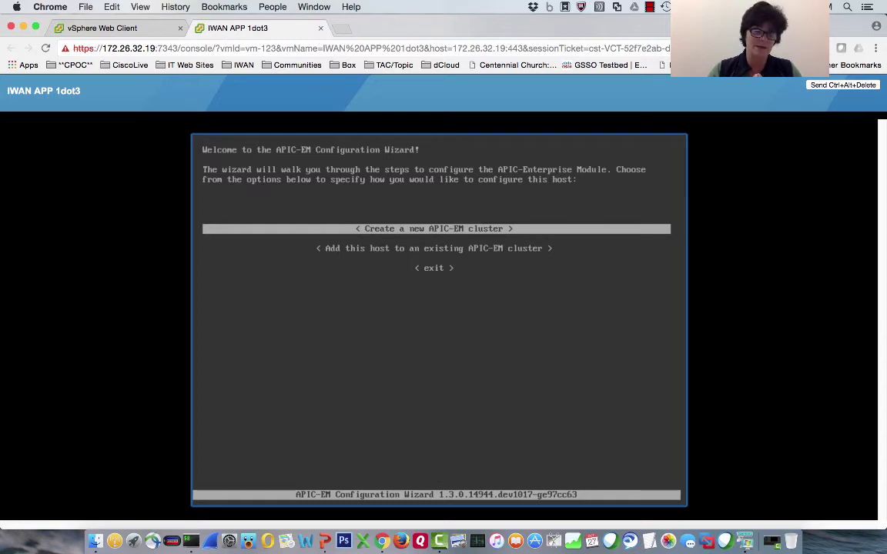
Step: Start a new APIC-EM cluster with eth0 host IP 10.1.202.41, leaving Virtual IP empty
key(Return)
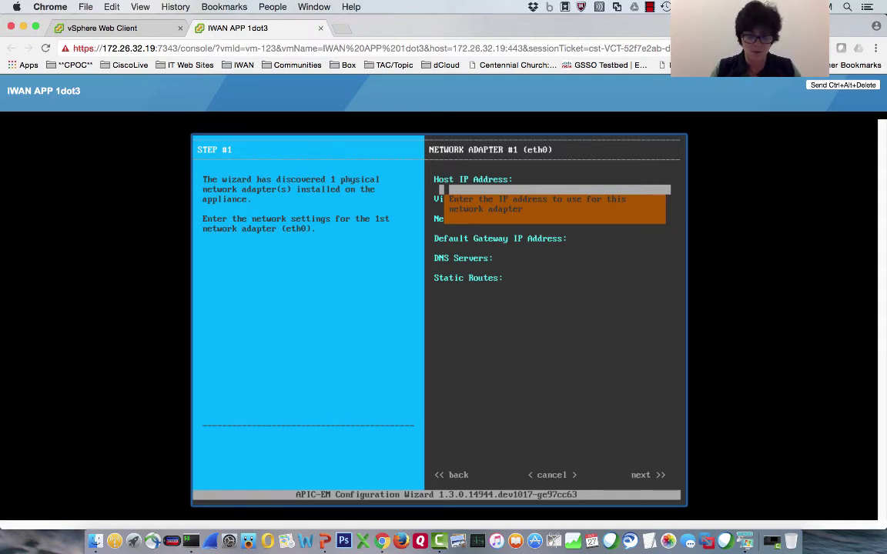
text(10.1.)
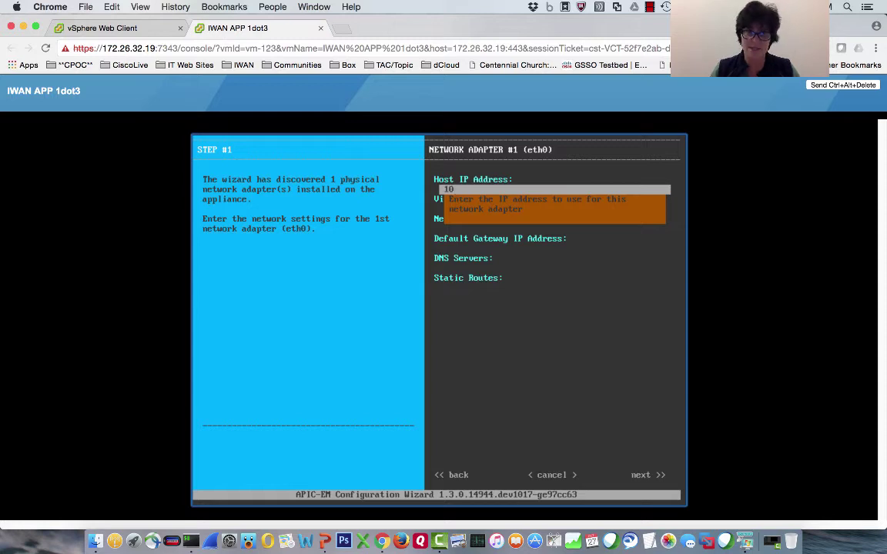
text(202.41)
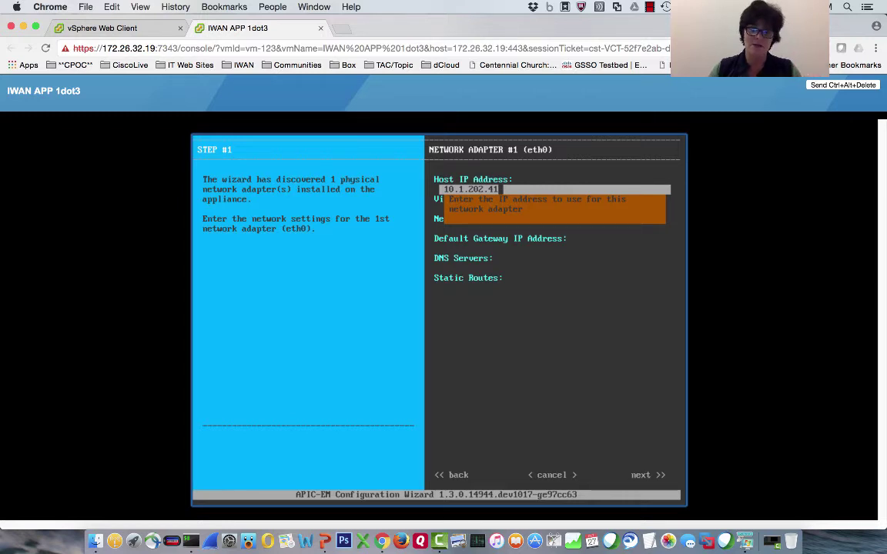
click(324, 541)
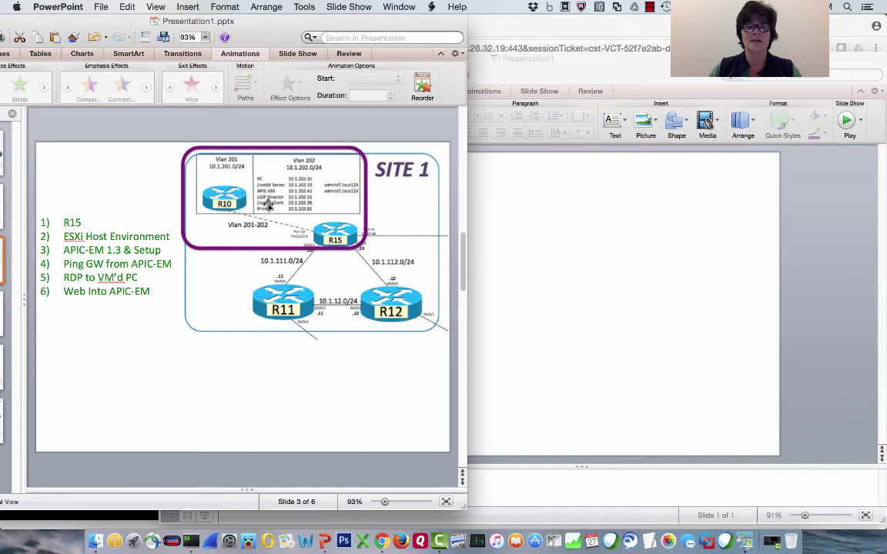
click(381, 541)
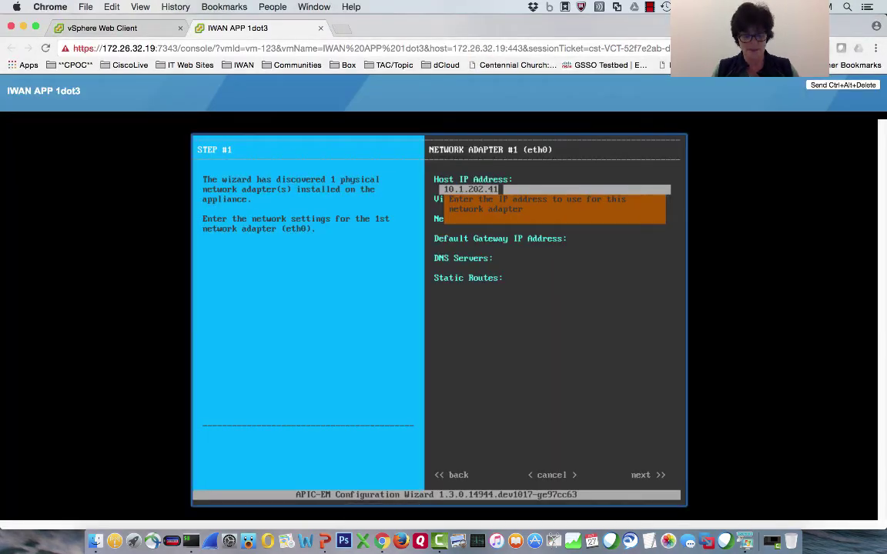
click(555, 209)
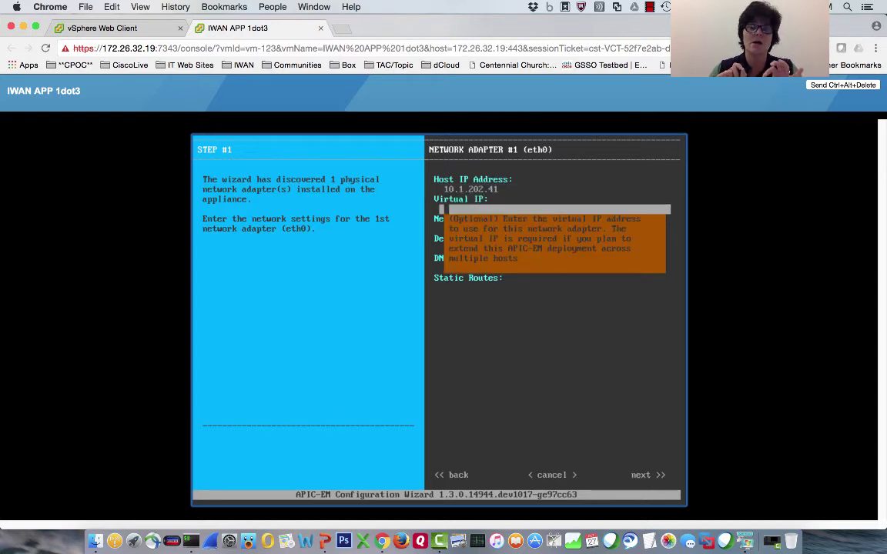
click(554, 229)
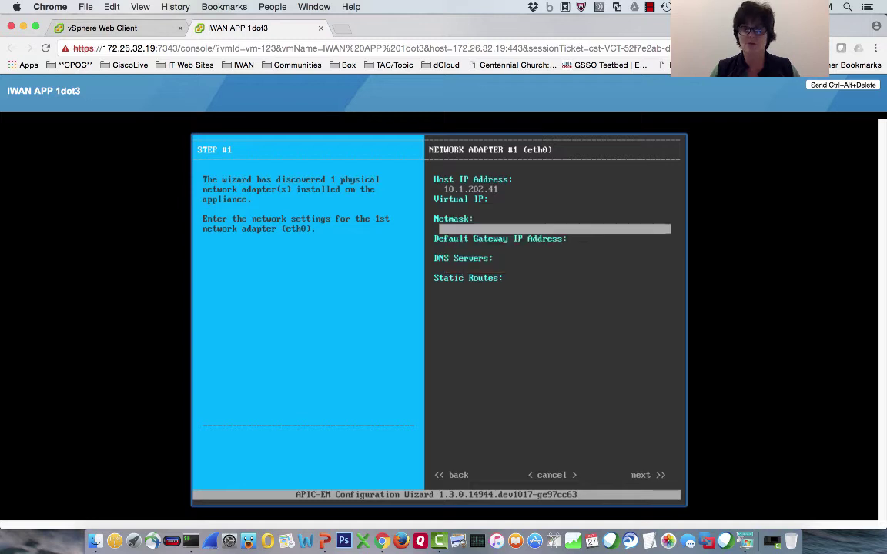
Step: Enter netmask 255.255.255.0 and gateway 10.1.202.1, skip DNS and static routes, and submit
text(255)
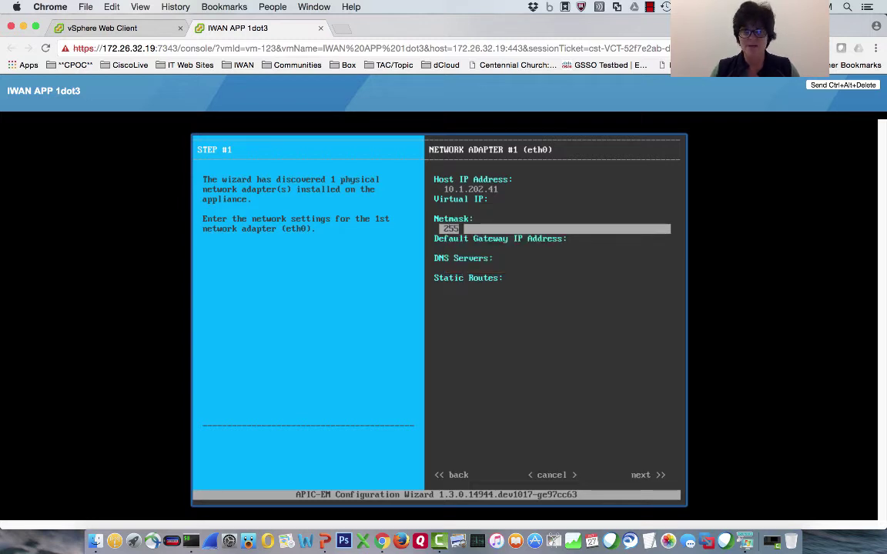
text(.255.255.0)
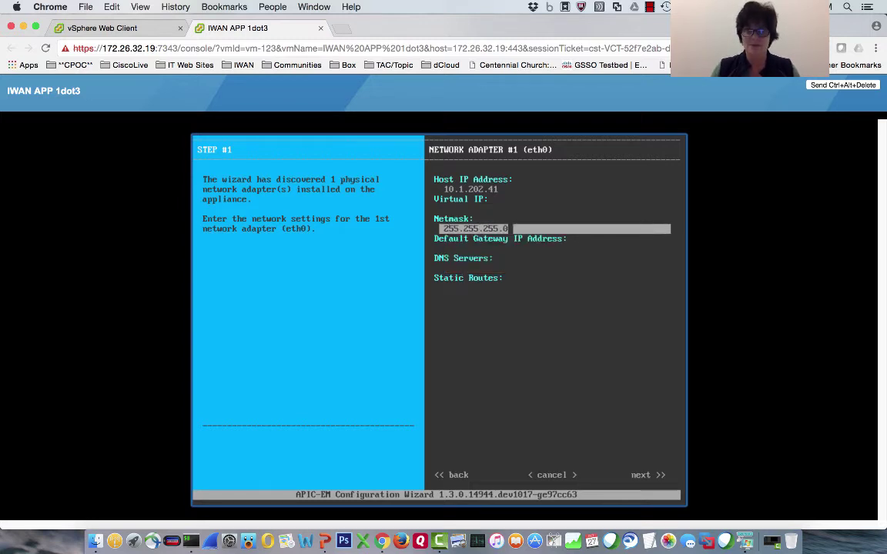
key(Tab)
text(10.1.)
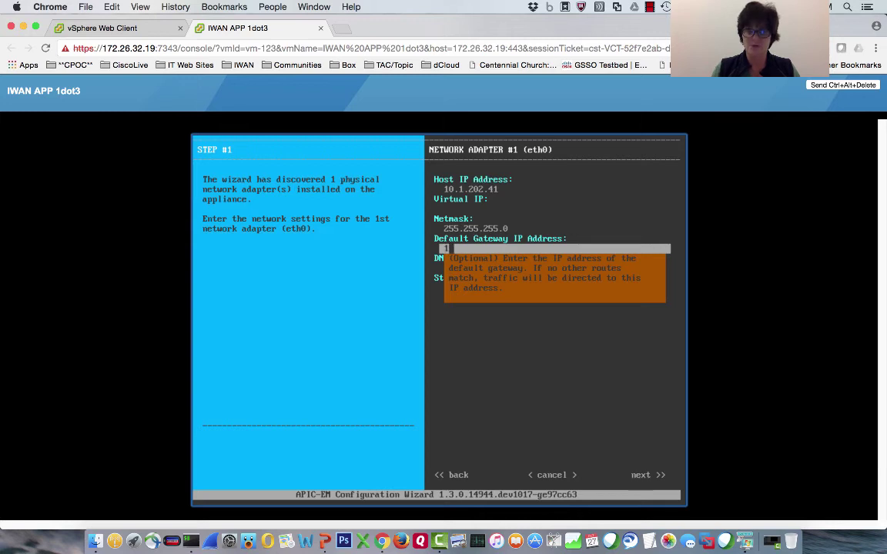
text(.1.202.1)
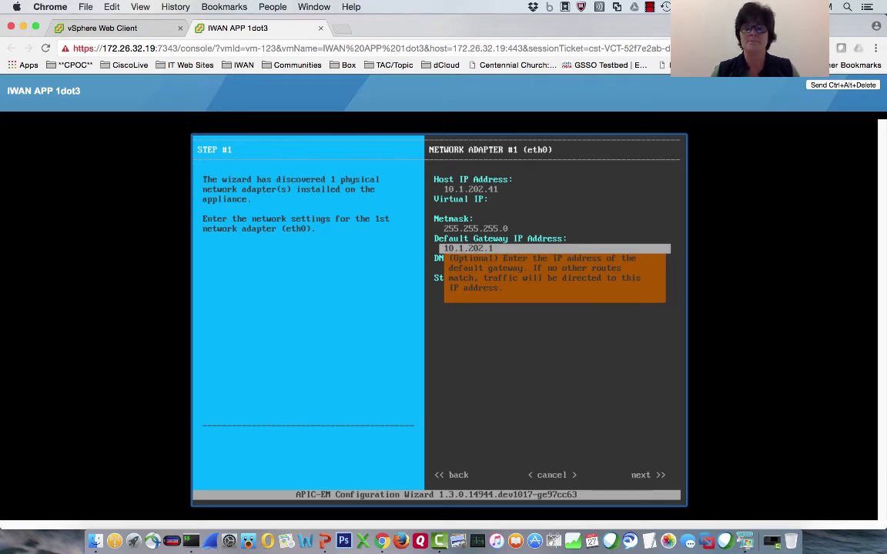
key(Tab)
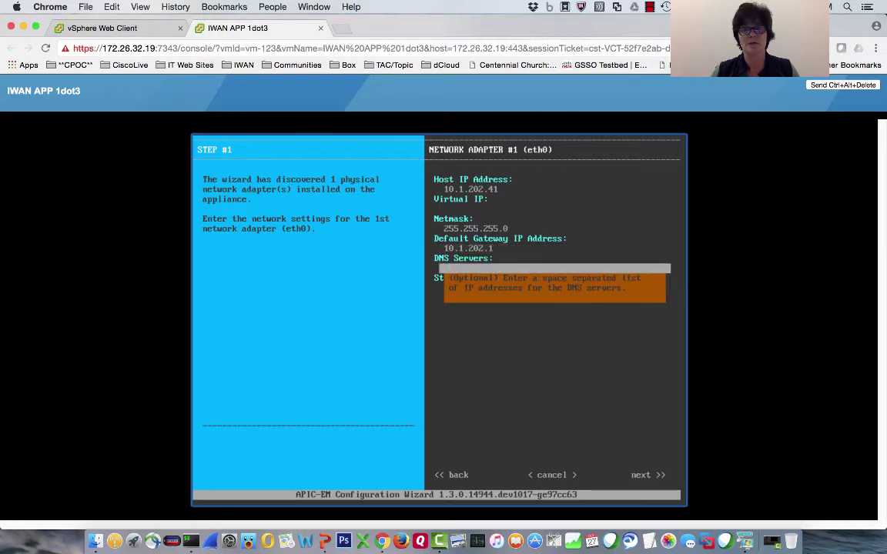
key(Tab)
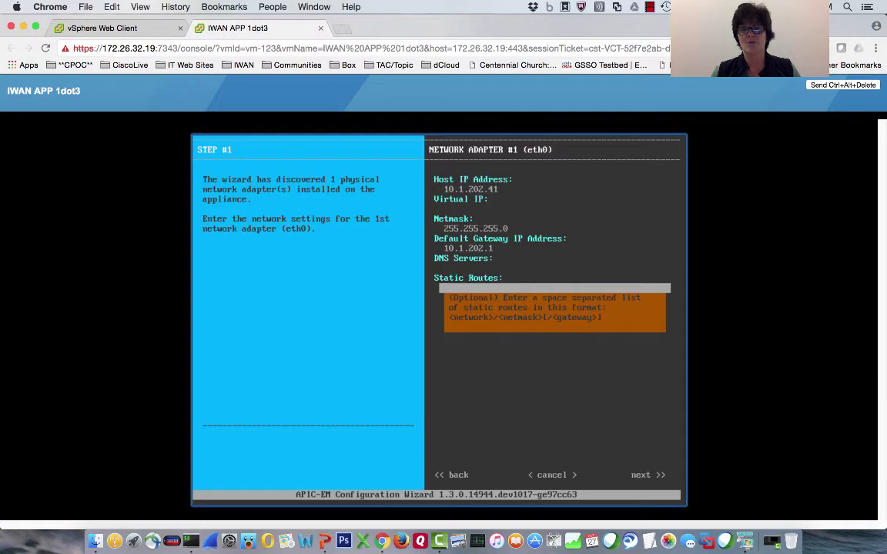
key(Tab)
key(Tab)
key(Tab)
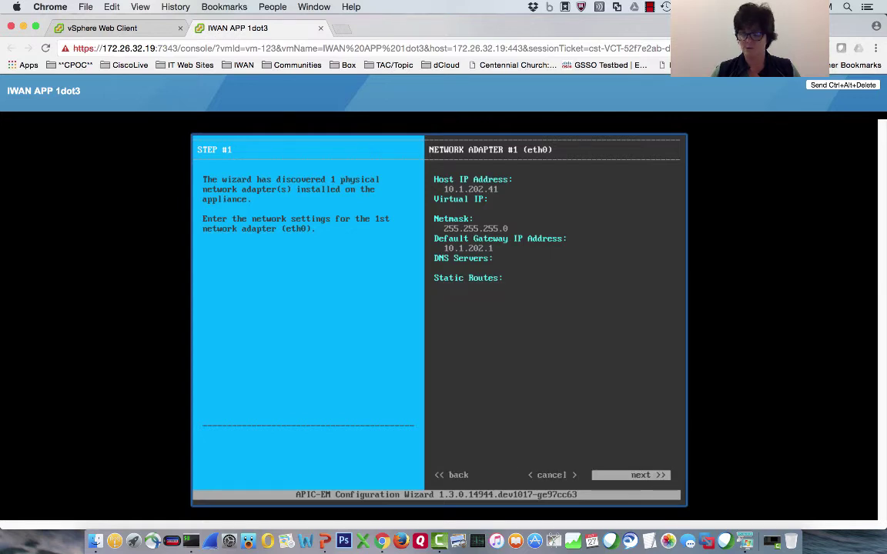
key(Return)
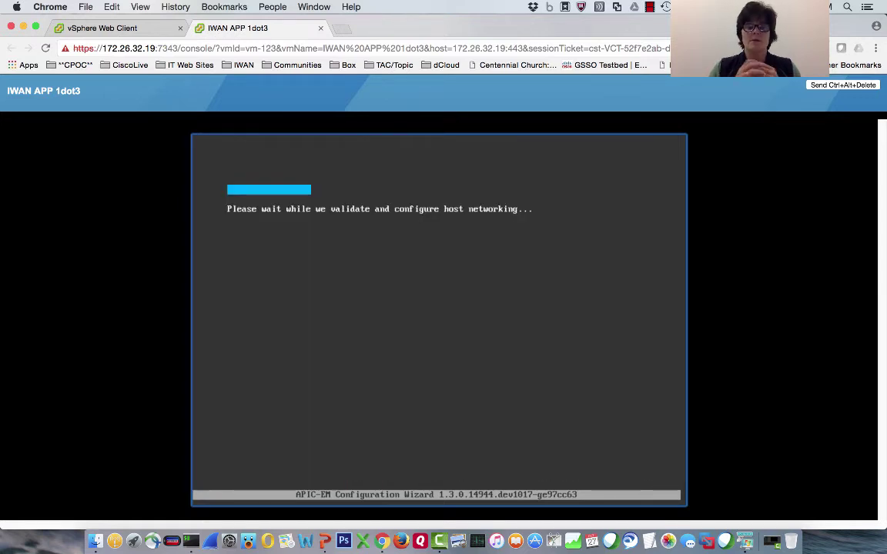